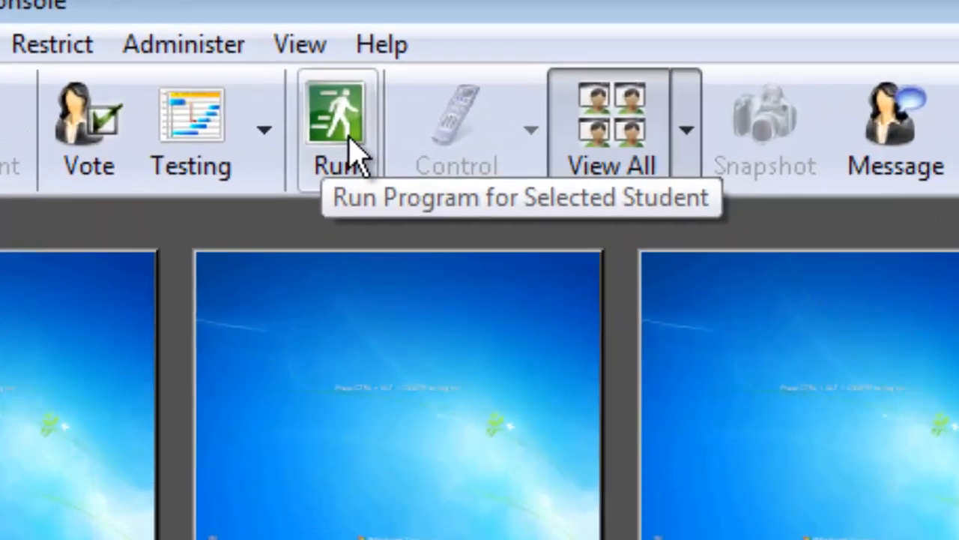
pyautogui.click(156, 37)
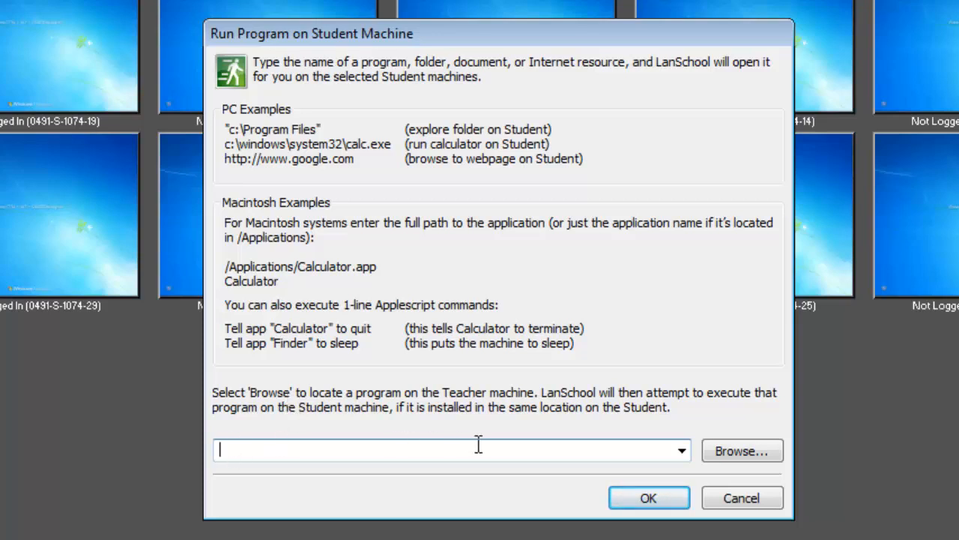
pyautogui.write('www.google.com')
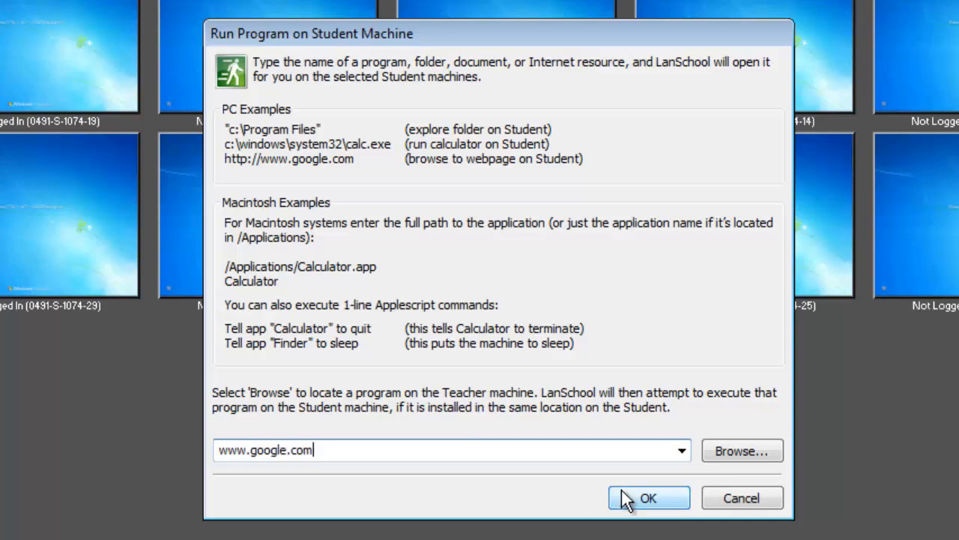
pyautogui.click(742, 498)
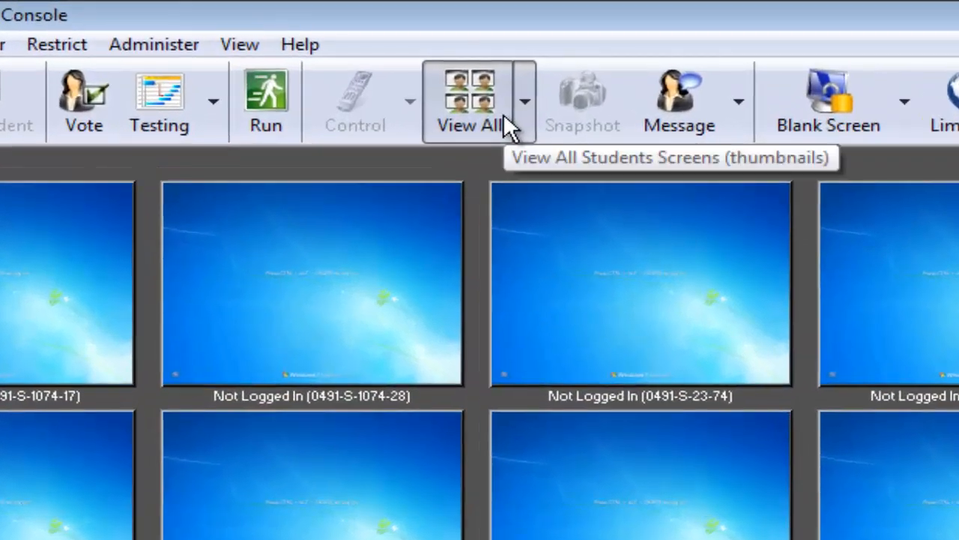
# Step: Switch the student view to the Details list and return it to Best Fit thumbnails
pyautogui.click(533, 105)
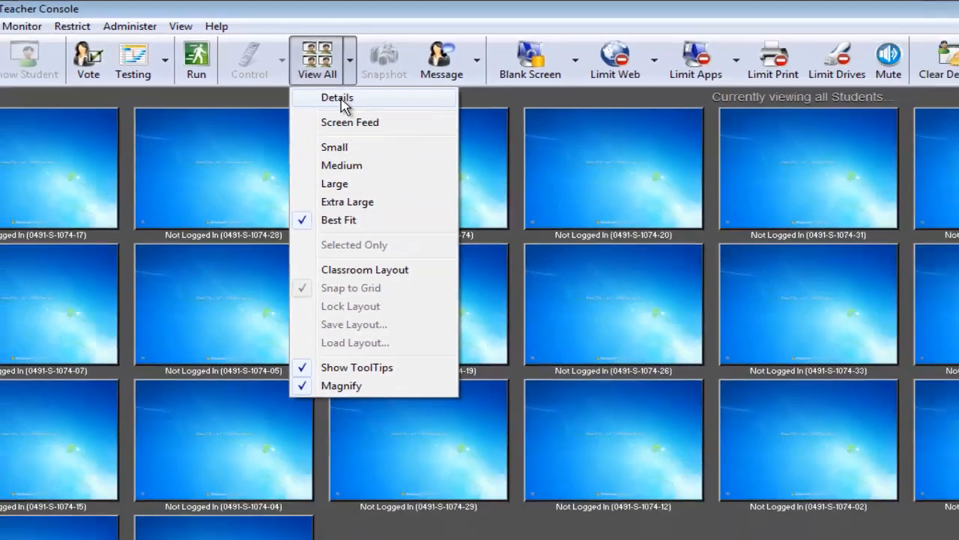
pyautogui.click(503, 164)
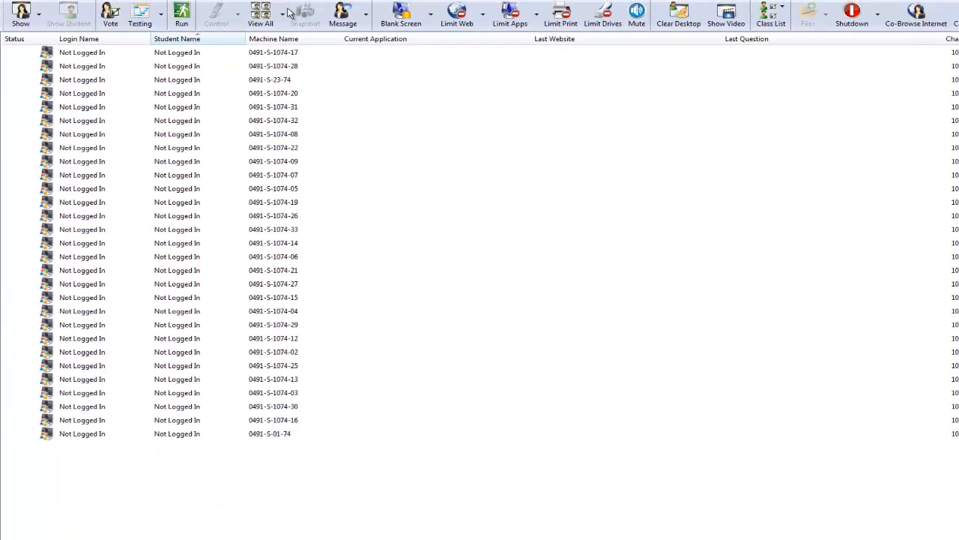
pyautogui.click(285, 13)
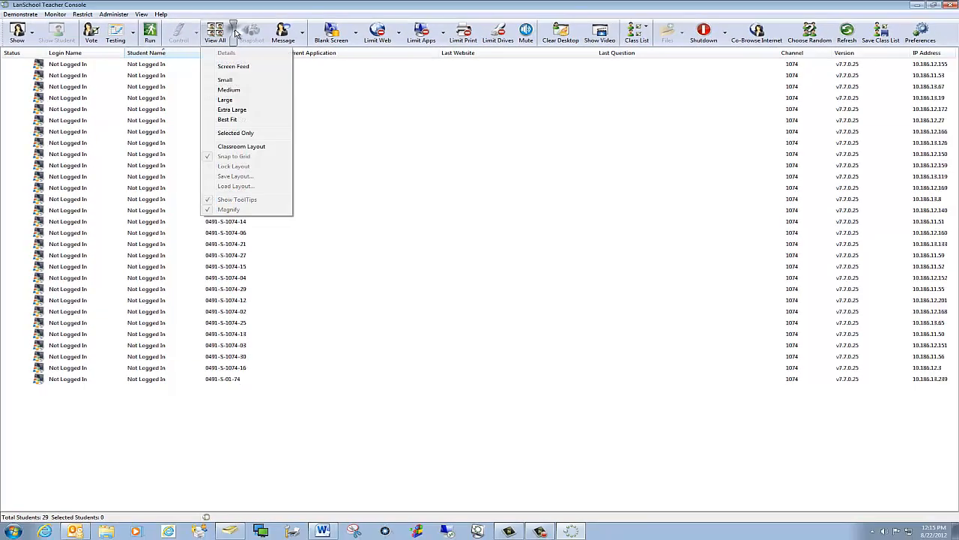
pyautogui.click(281, 121)
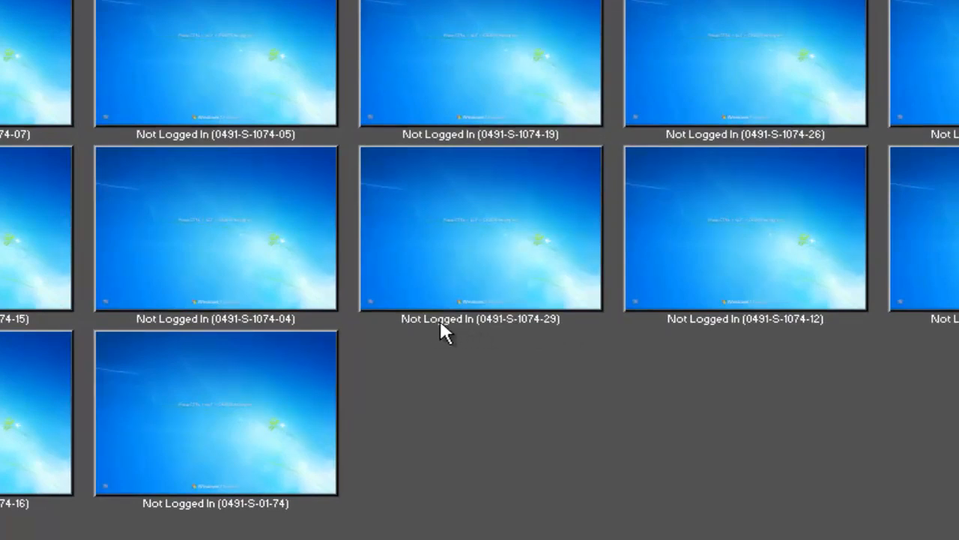
pyautogui.moveTo(493, 314)
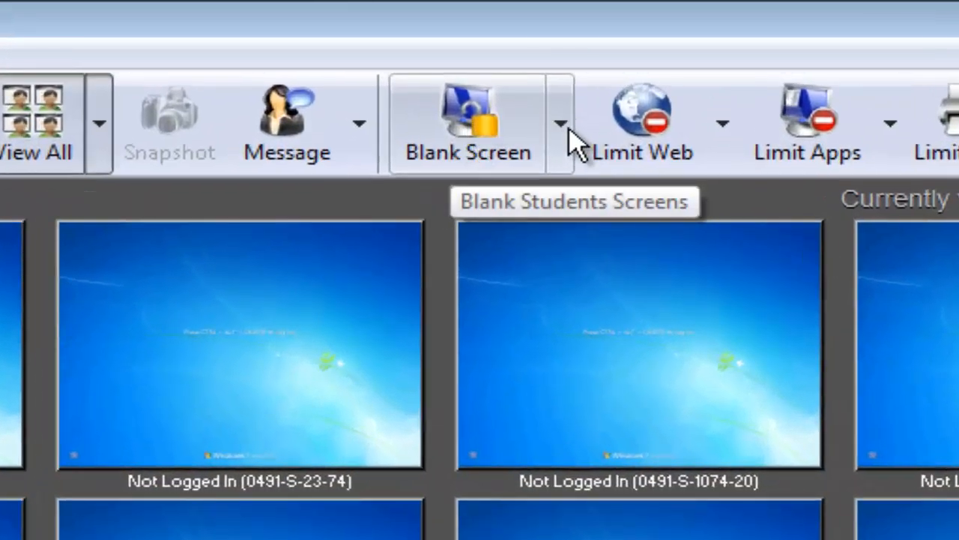
# Step: Open the blank screen message configuration and close it without changing the message
pyautogui.click(568, 130)
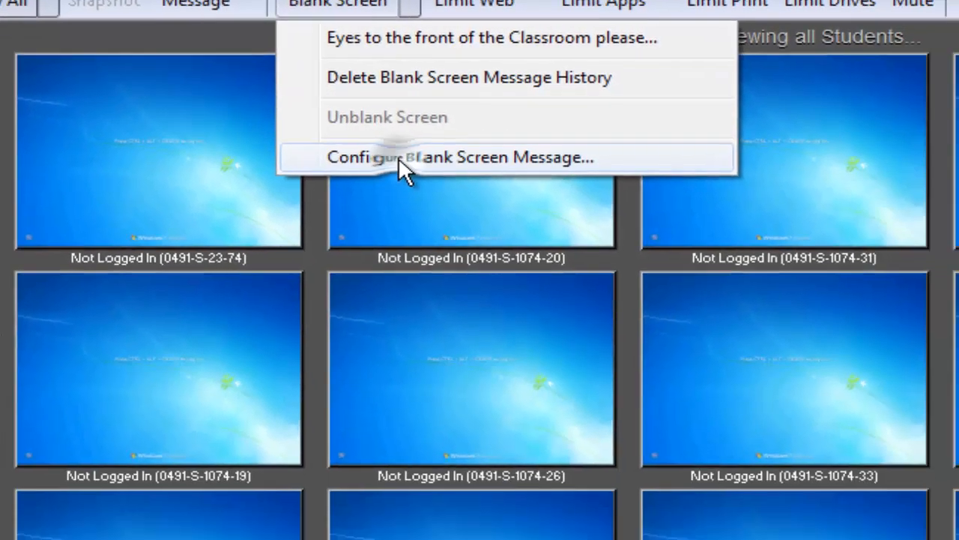
pyautogui.click(554, 352)
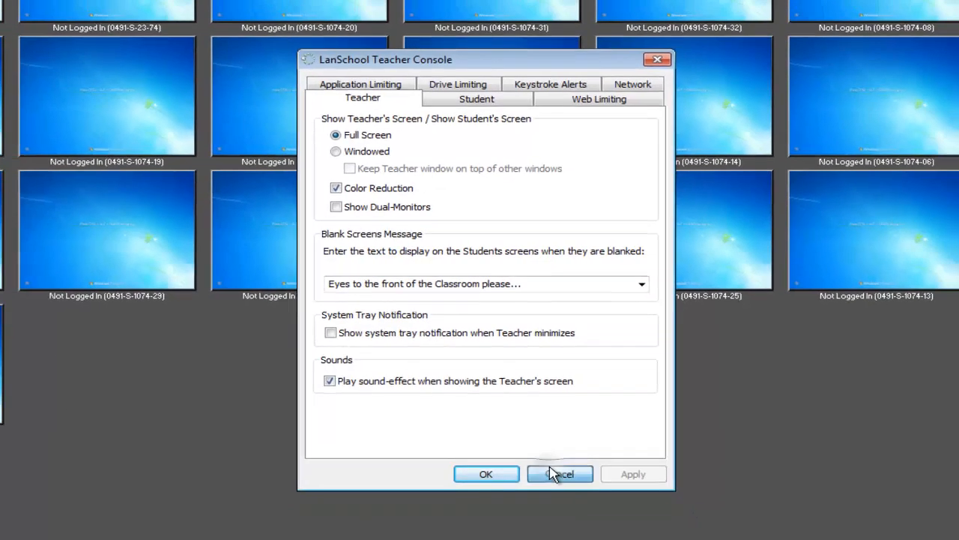
pyautogui.click(569, 499)
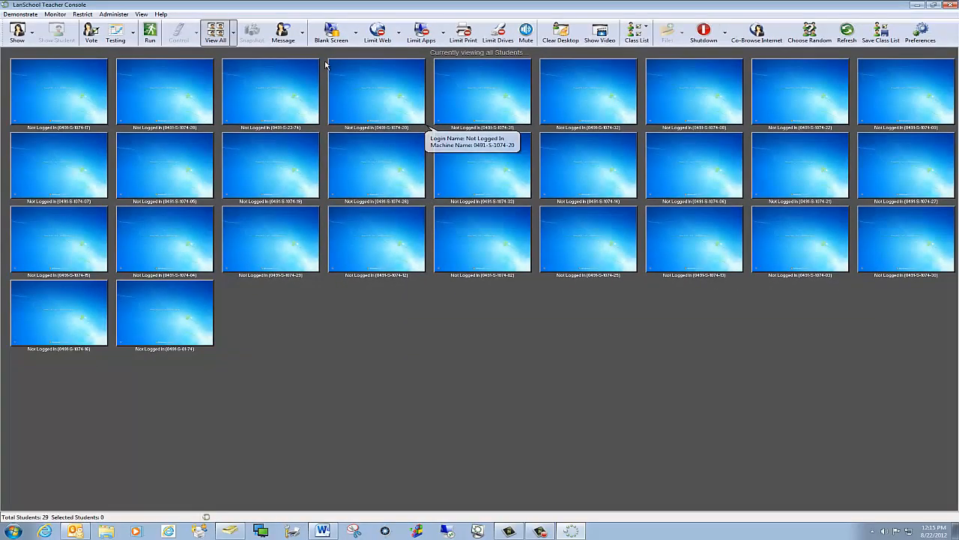
# Step: Blank the screens of all students and unblank them again
pyautogui.click(328, 38)
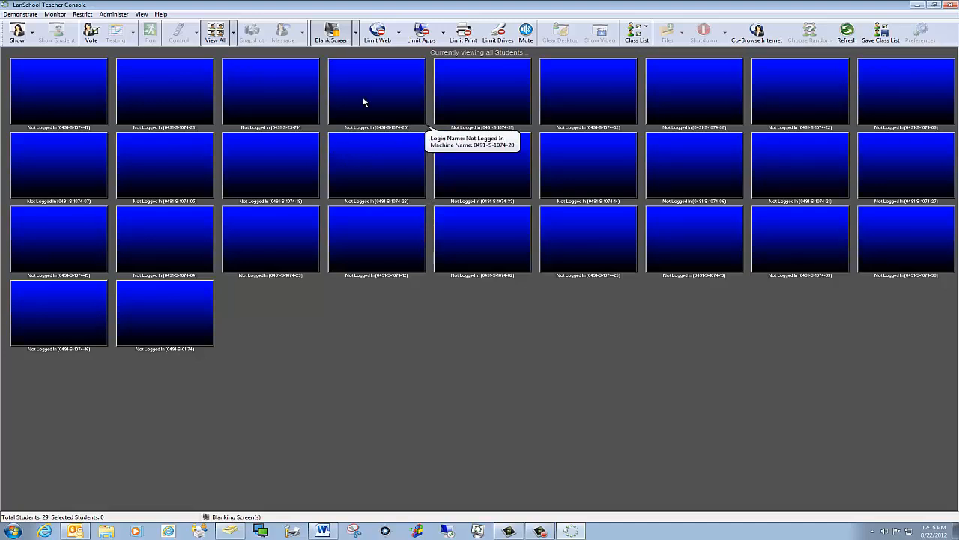
pyautogui.click(335, 42)
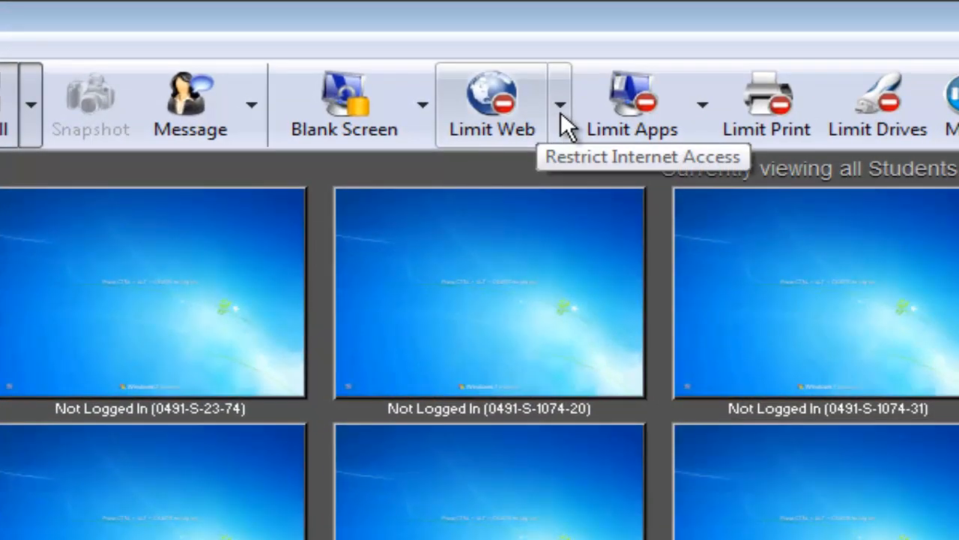
# Step: Review the web limiting configuration, including the blocked web sites and InPrivate browsing restriction, and close it
pyautogui.click(560, 111)
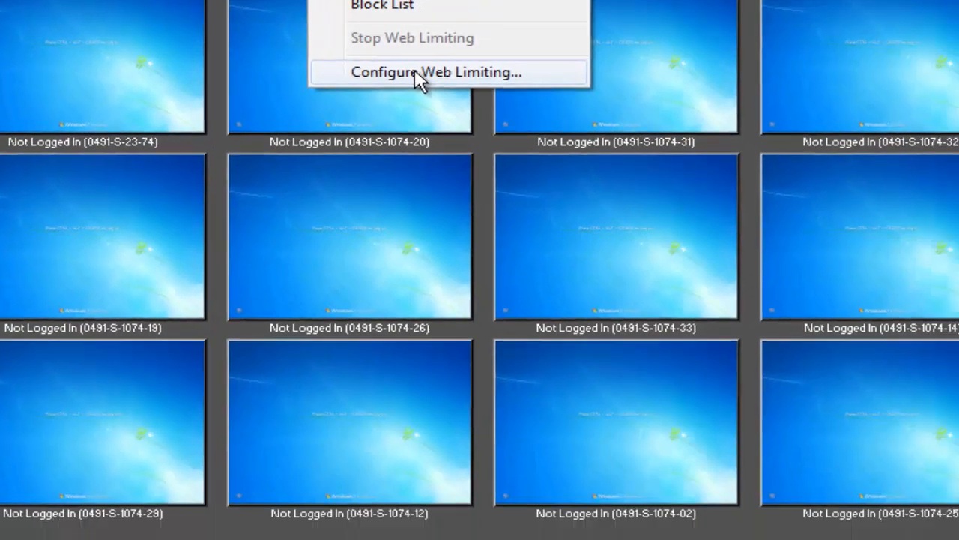
pyautogui.click(416, 73)
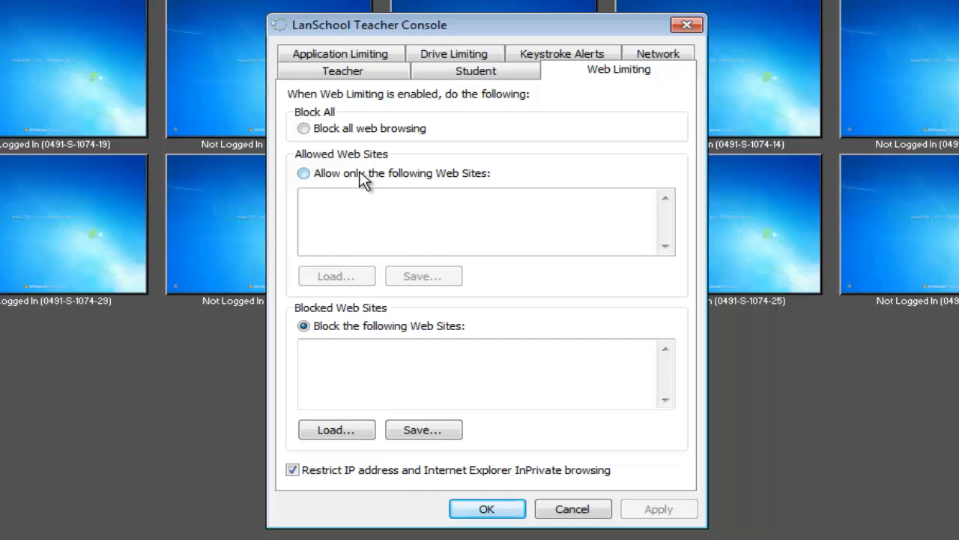
pyautogui.click(414, 371)
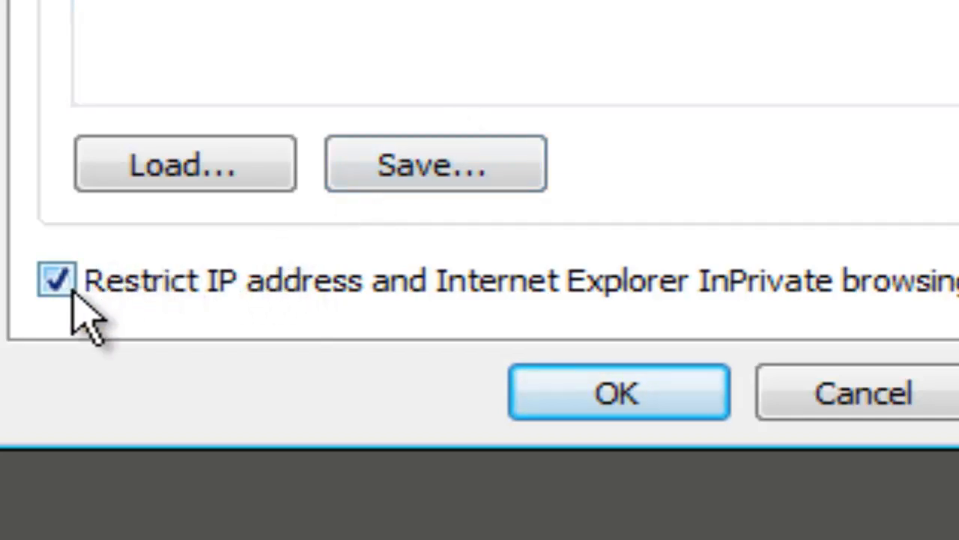
pyautogui.click(604, 405)
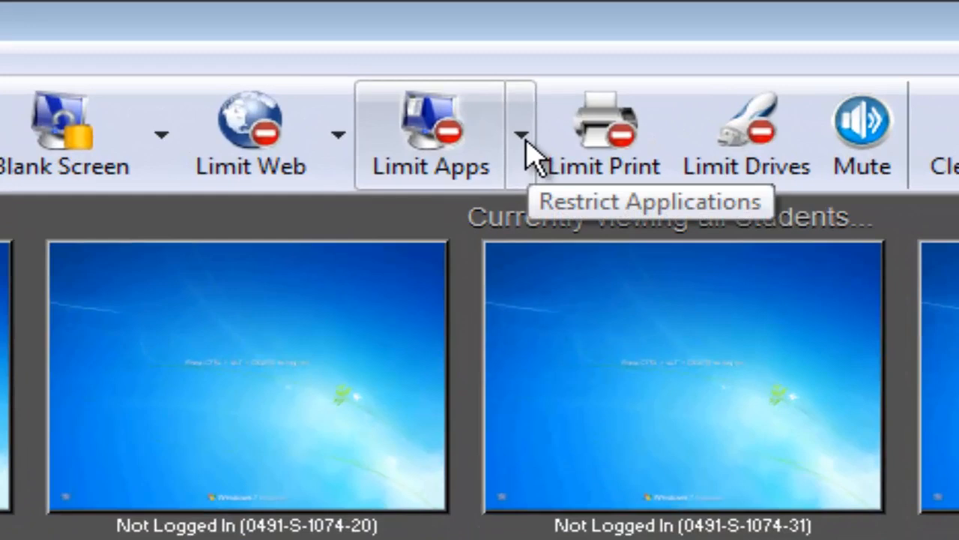
# Step: Open the application limiting configuration, choose to allow only listed applications, and switch back to blocking listed applications
pyautogui.click(521, 139)
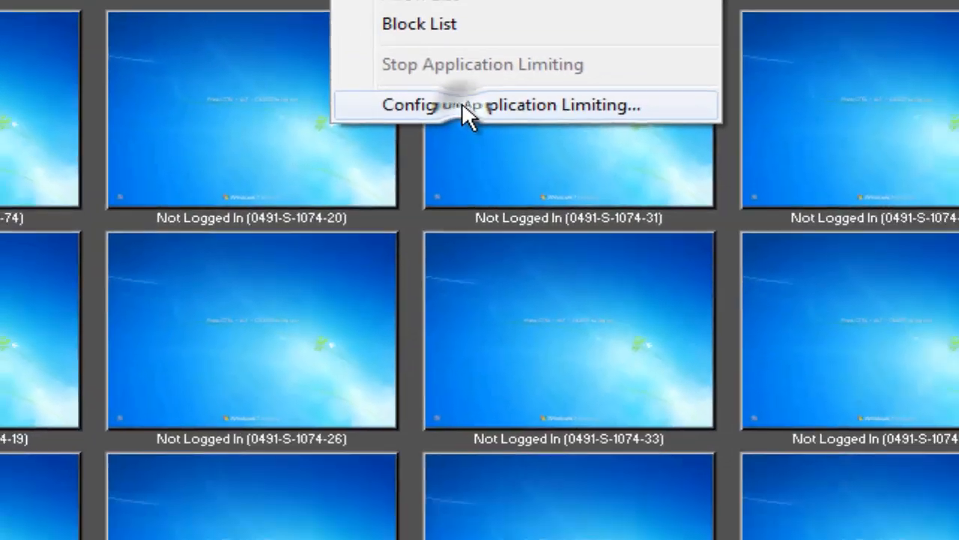
pyautogui.click(528, 337)
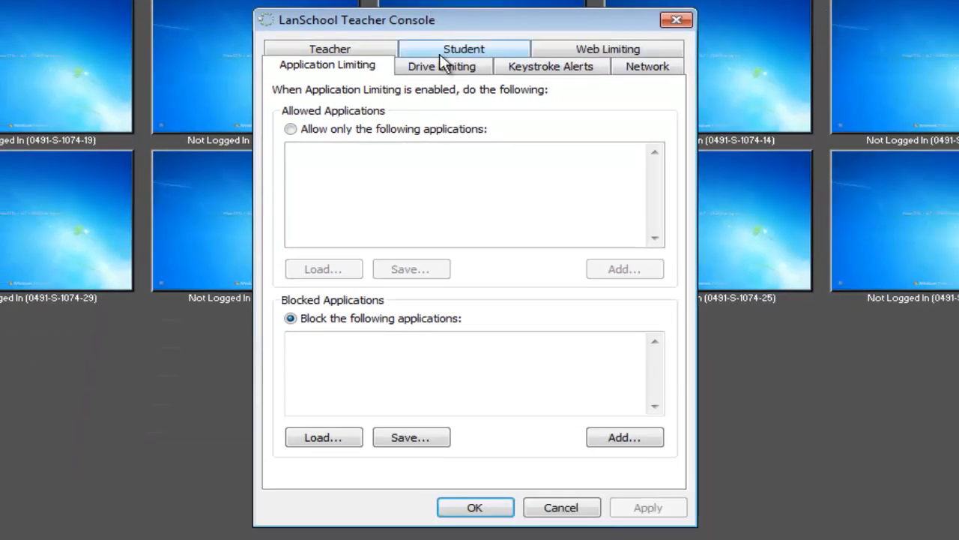
pyautogui.click(418, 135)
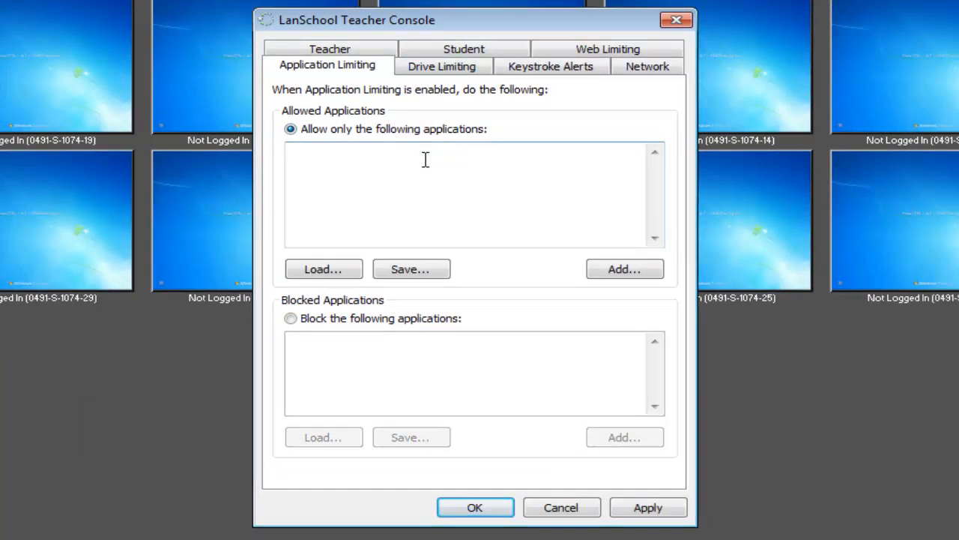
pyautogui.click(399, 320)
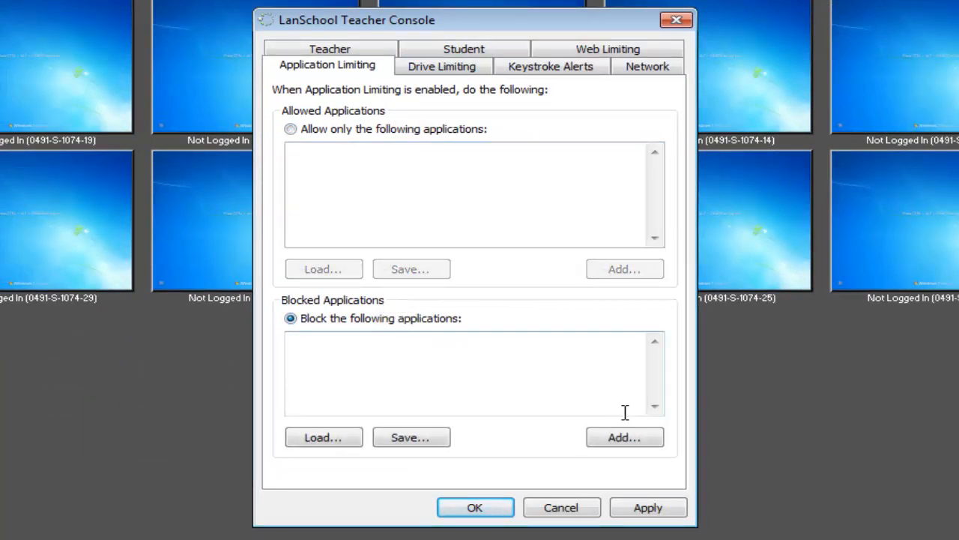
# Step: Add the running WINWORD.EXE to the list of blocked applications
pyautogui.click(628, 439)
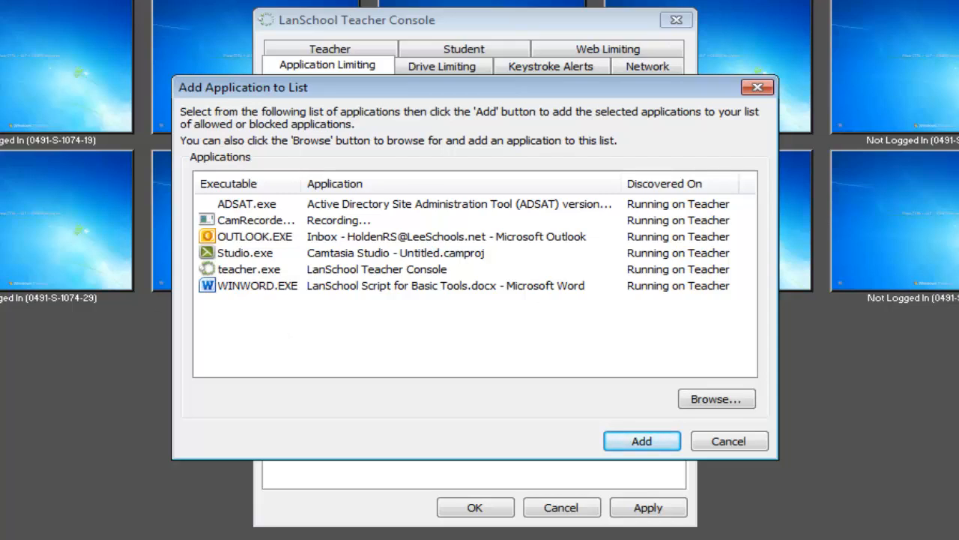
pyautogui.click(232, 288)
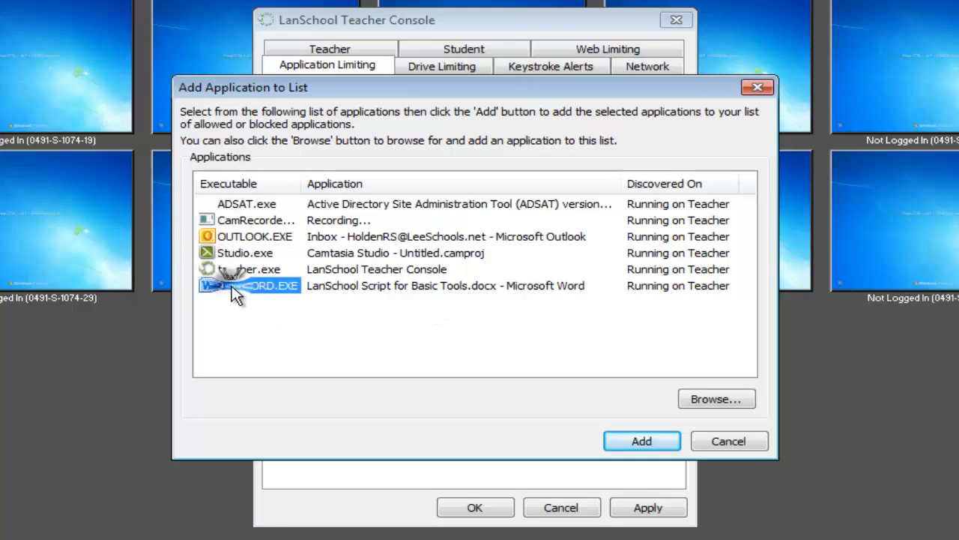
pyautogui.click(642, 442)
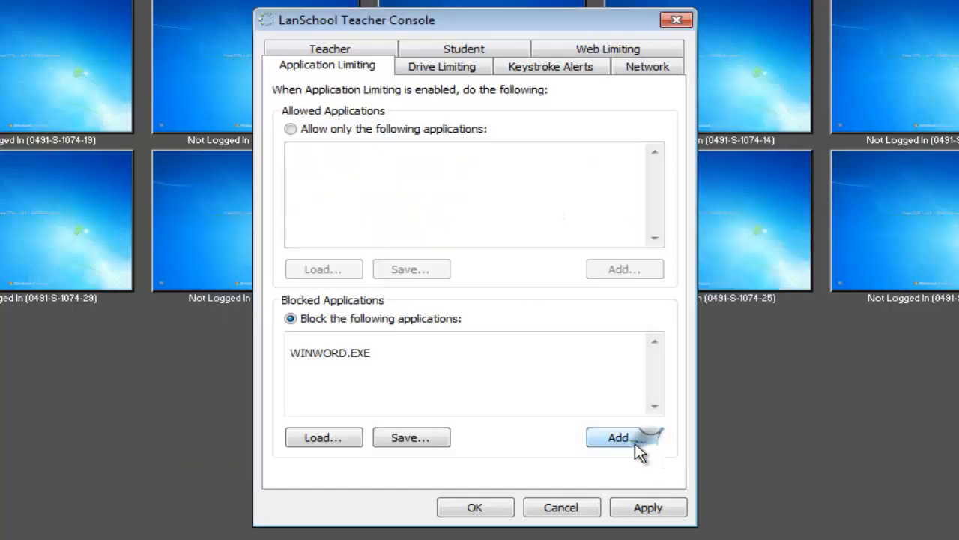
# Step: Delete WINWORD.EXE from the blocked applications list and close the configuration without saving
pyautogui.moveTo(542, 400); pyautogui.dragTo(193, 303)
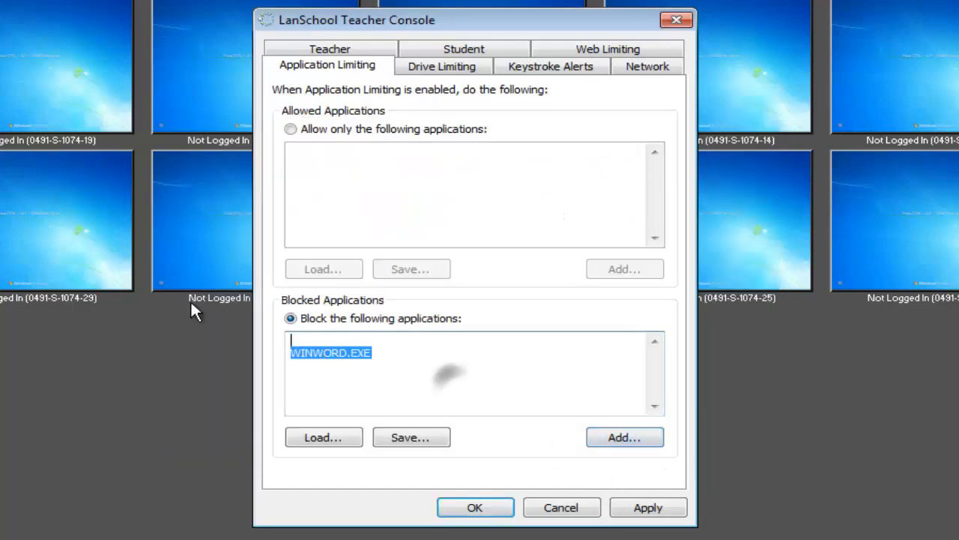
pyautogui.press('Delete')
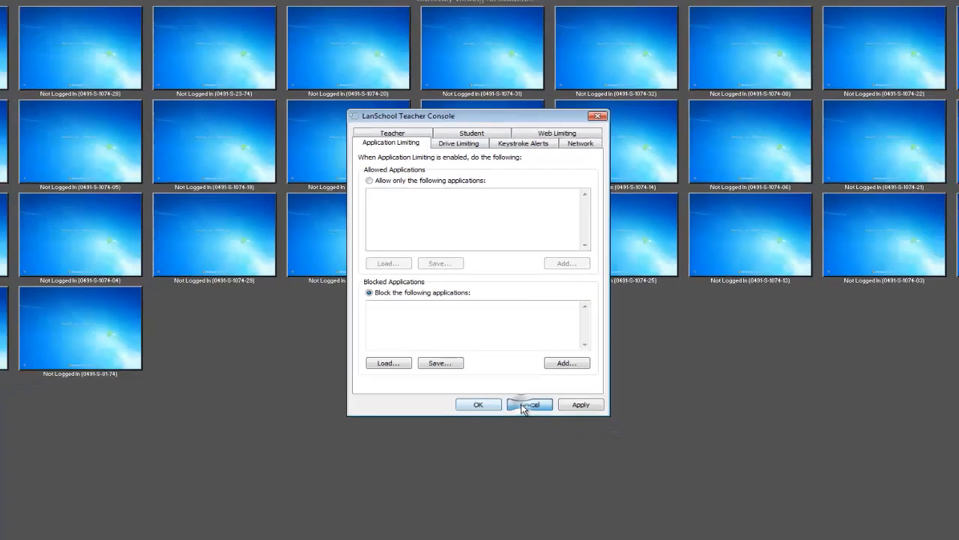
pyautogui.click(494, 510)
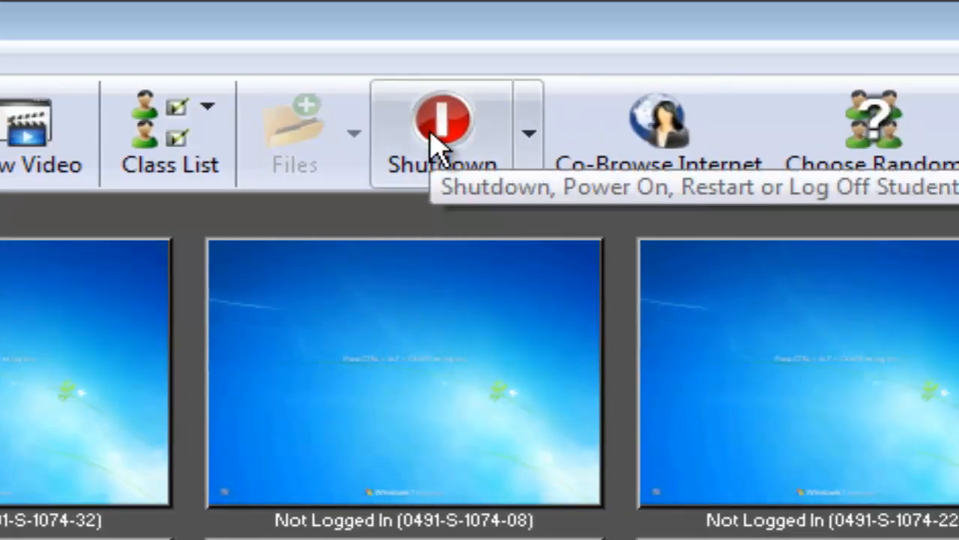
# Step: Examine the shutdown, log off, restart, log on and power on options for student computers without choosing any
pyautogui.click(530, 135)
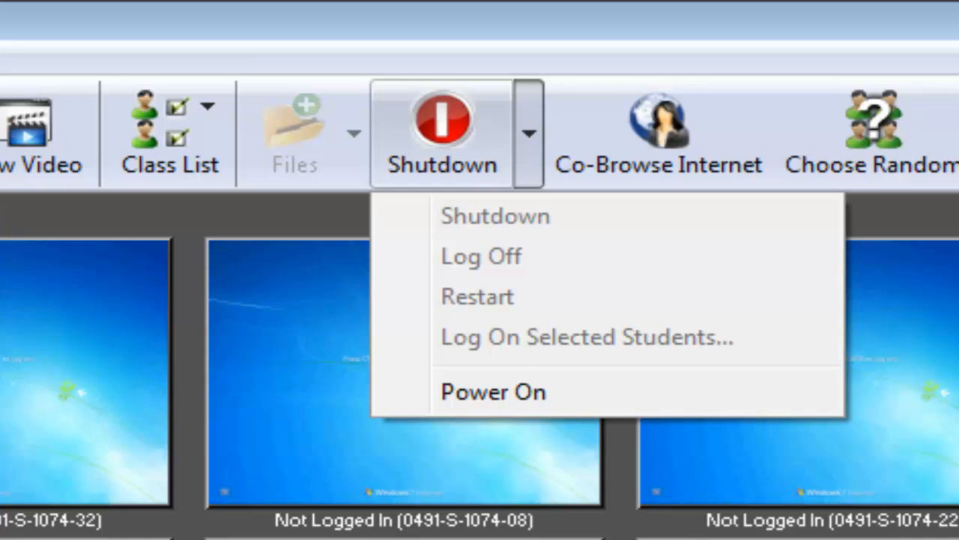
pyautogui.click(527, 149)
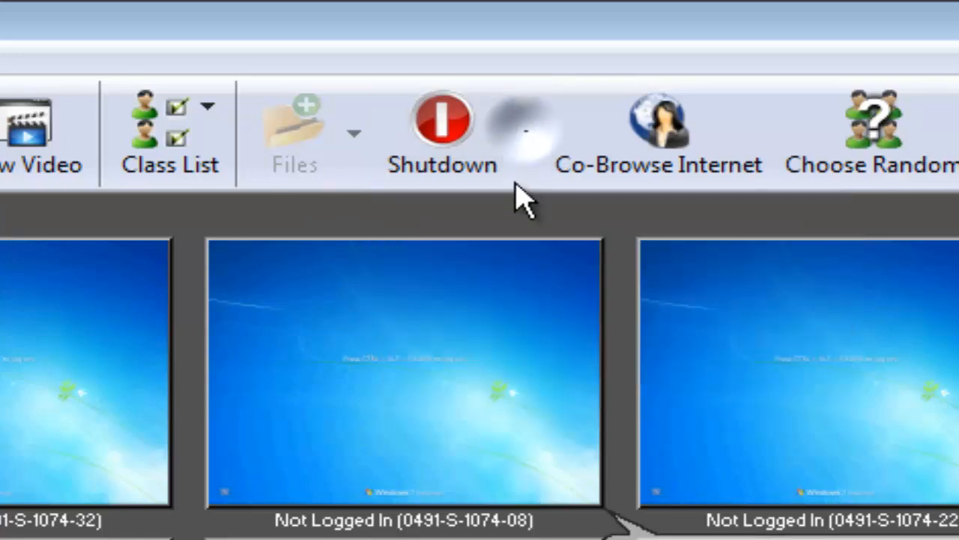
pyautogui.click(529, 150)
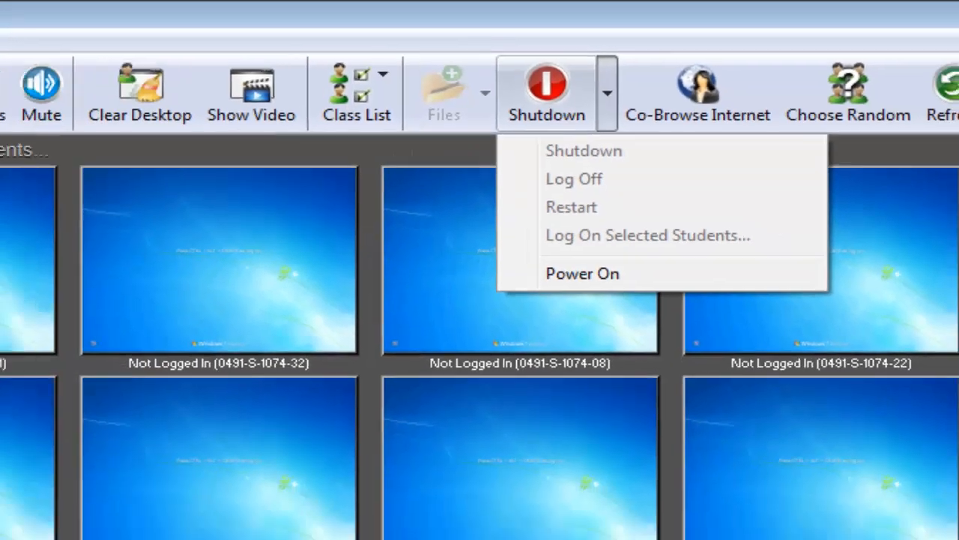
pyautogui.click(724, 507)
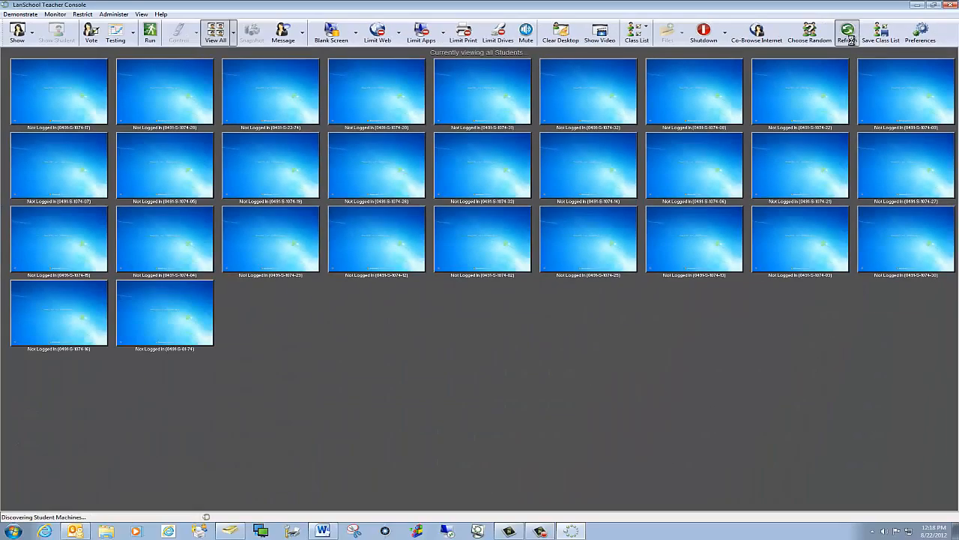
# Step: Refresh the list of student machines in the console
pyautogui.click(847, 34)
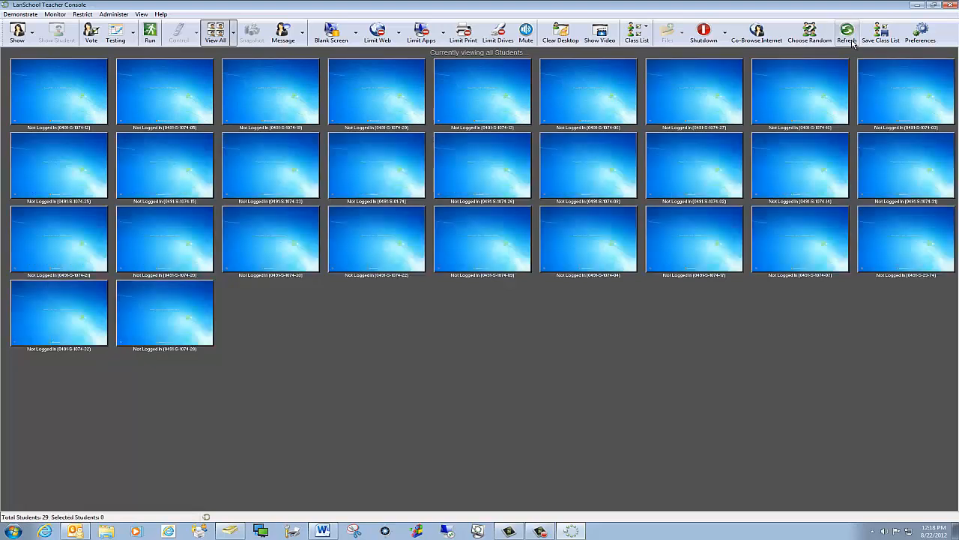